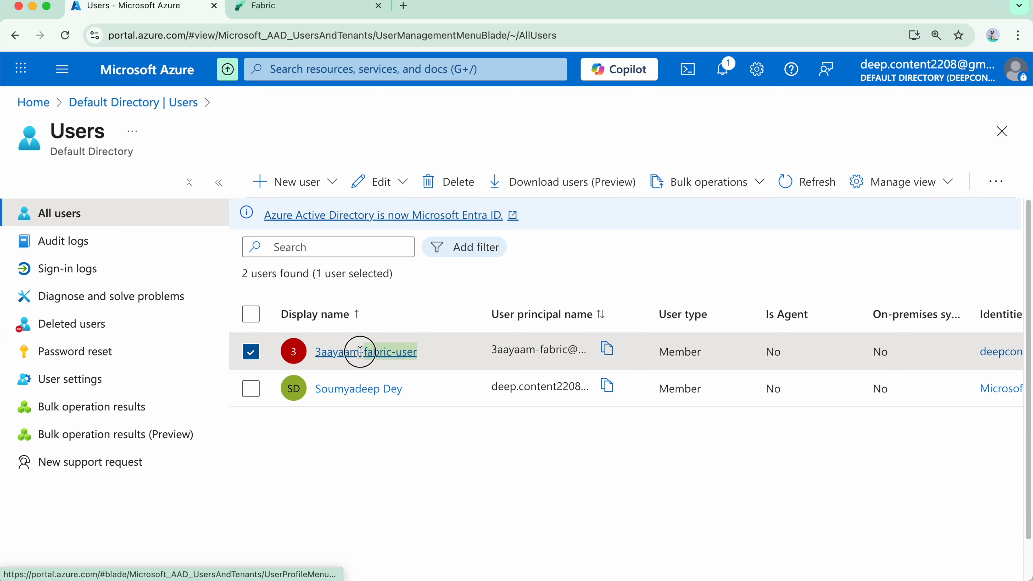
# Start creating a new internal user in the directory with the principal name 3aayaam-fabric-admin.
pyautogui.click(552, 533)
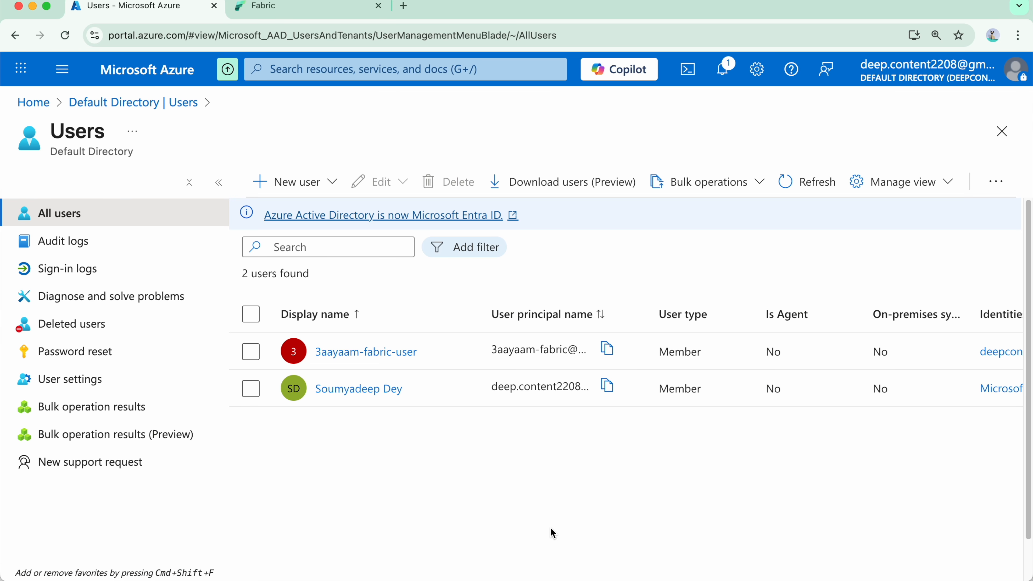
pyautogui.click(301, 187)
pyautogui.click(414, 245)
pyautogui.click(231, 311)
pyautogui.write('3aayaam-fabric-admin')
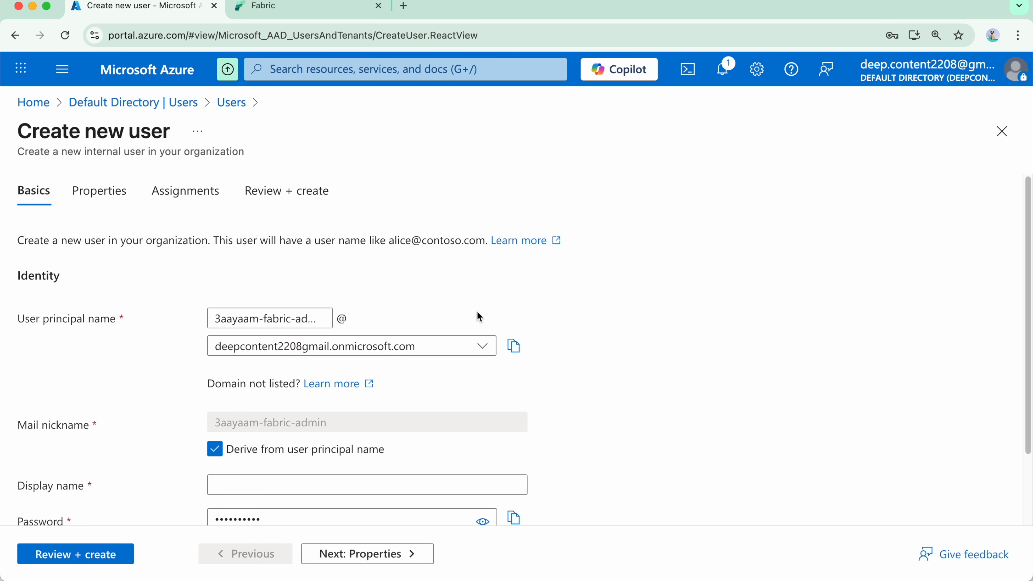
# Set the display name to 3aayaam-fabric-admin, turn off the auto-generated password and enter a custom account password.
pyautogui.scroll(-1, 446, 308)
pyautogui.scroll(-3, 407, 326)
pyautogui.click(284, 394)
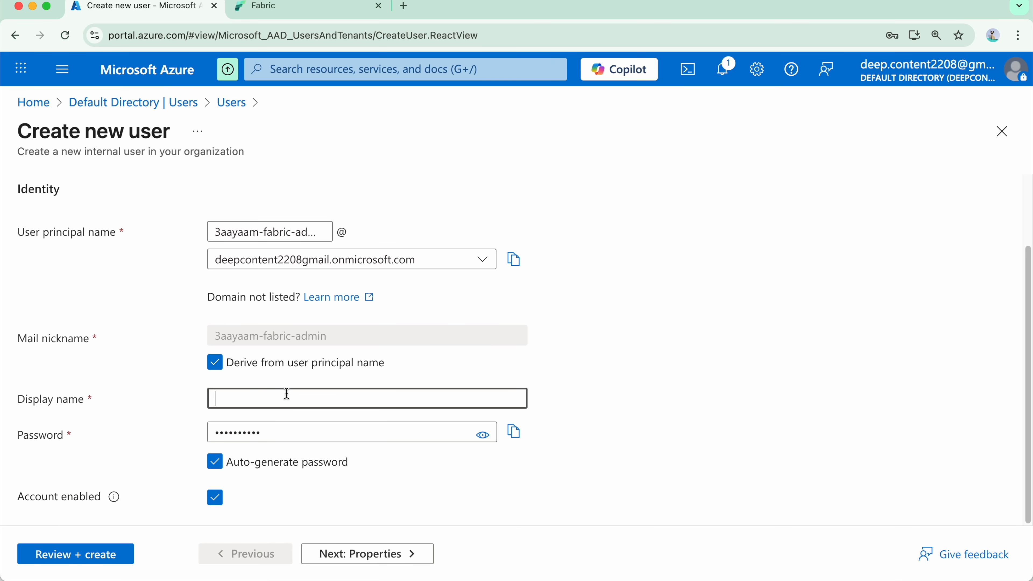
pyautogui.write('3aayaam-fabric-admin')
pyautogui.click(215, 462)
pyautogui.press('super+v')
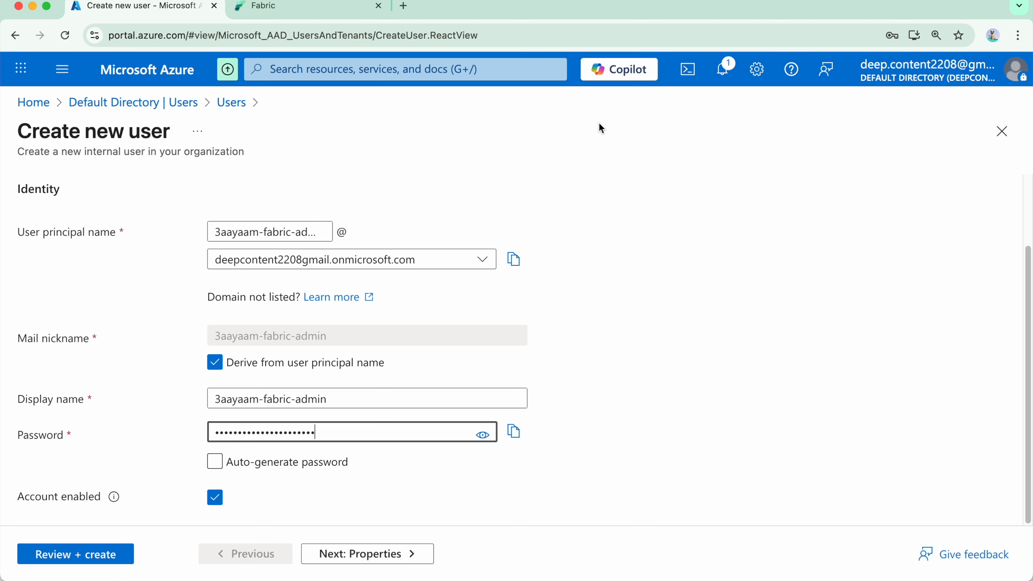
# Keep the Member user type, add no group or role assignments, and create the user after reviewing the details.
pyautogui.click(371, 554)
pyautogui.scroll(-2, 352, 356)
pyautogui.scroll(-1, 352, 356)
pyautogui.scroll(3, 353, 355)
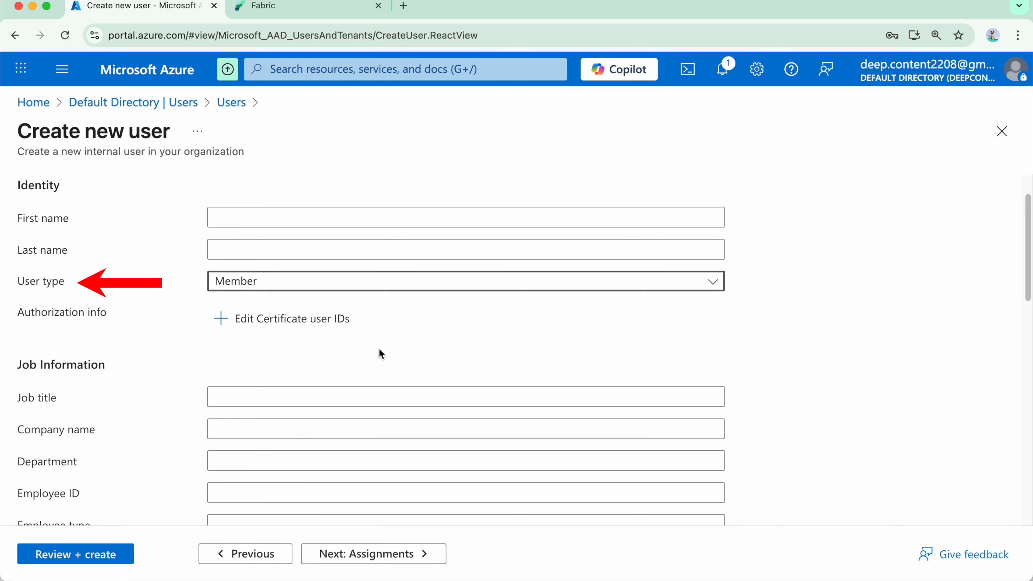
pyautogui.scroll(-6, 381, 354)
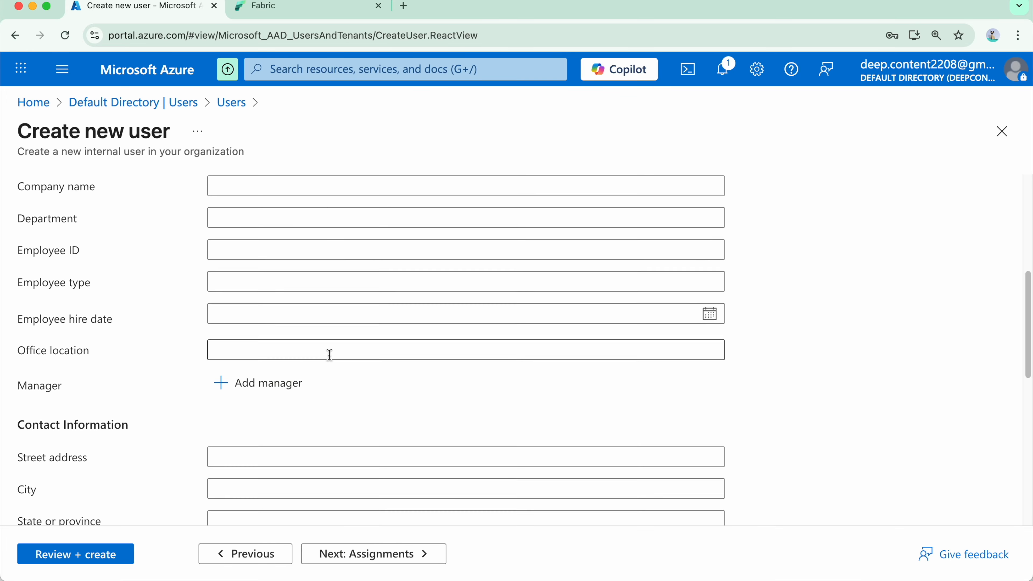
pyautogui.scroll(-8, 329, 354)
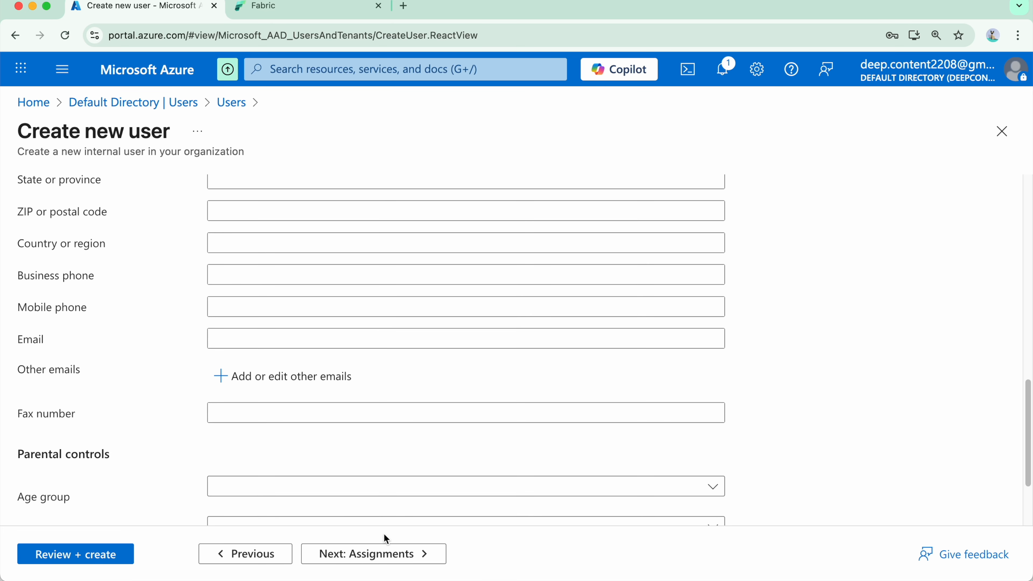
pyautogui.click(375, 553)
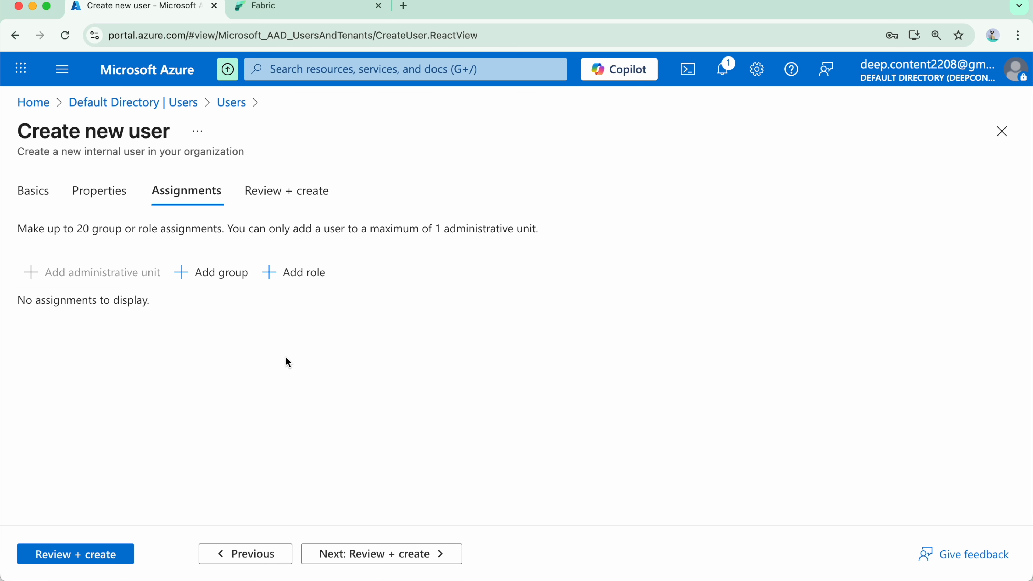
pyautogui.click(381, 547)
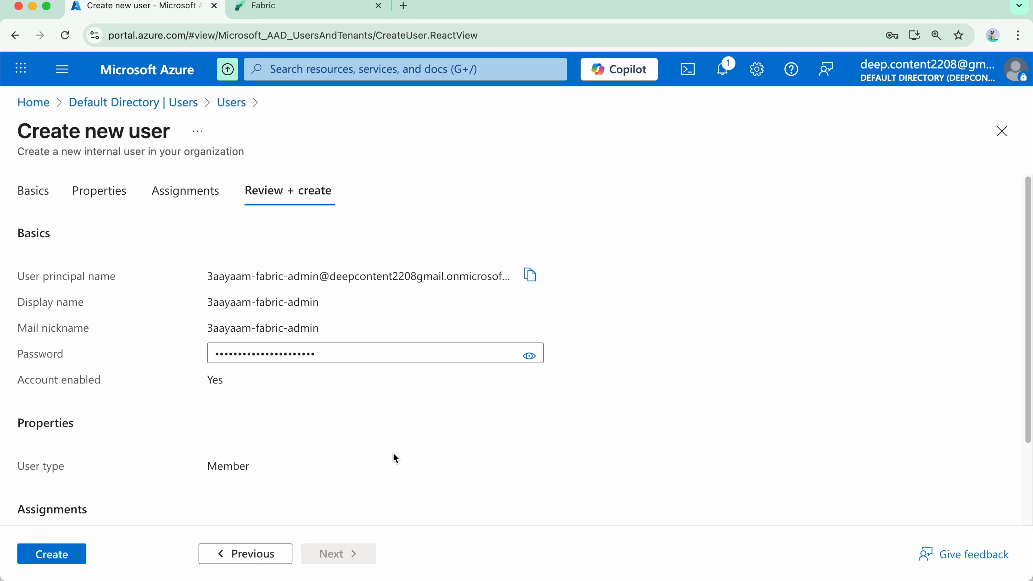
pyautogui.click(55, 556)
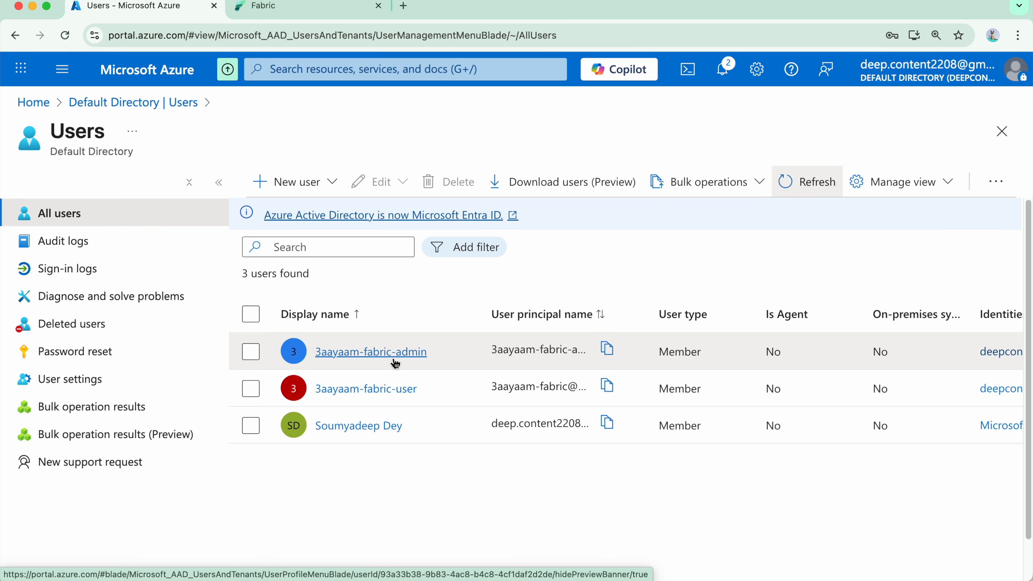
# Assign the Fabric Administrator directory role to the 3aayaam-fabric-admin user and refresh the assigned roles list.
pyautogui.click(394, 358)
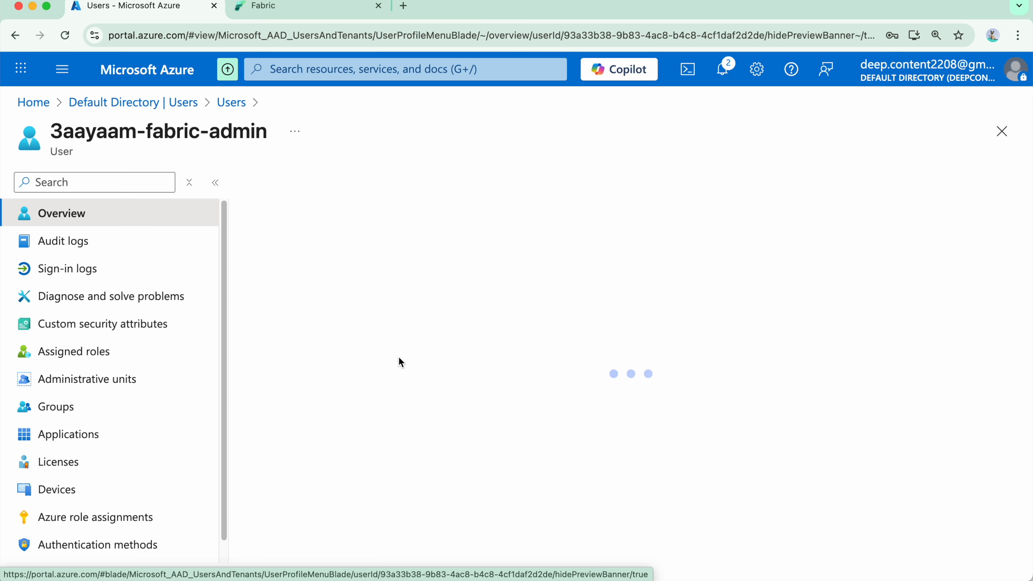
pyautogui.click(121, 358)
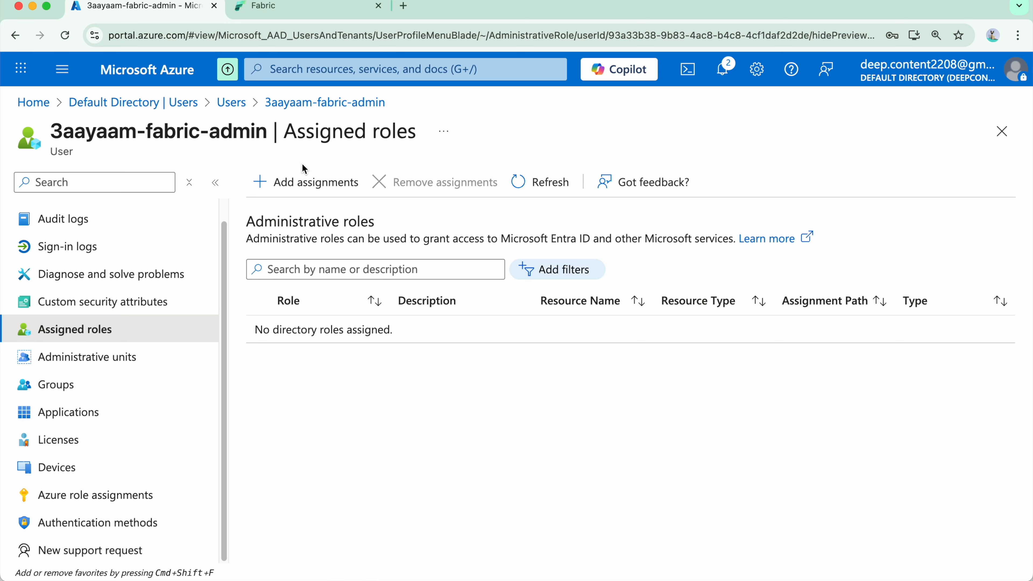
pyautogui.click(305, 182)
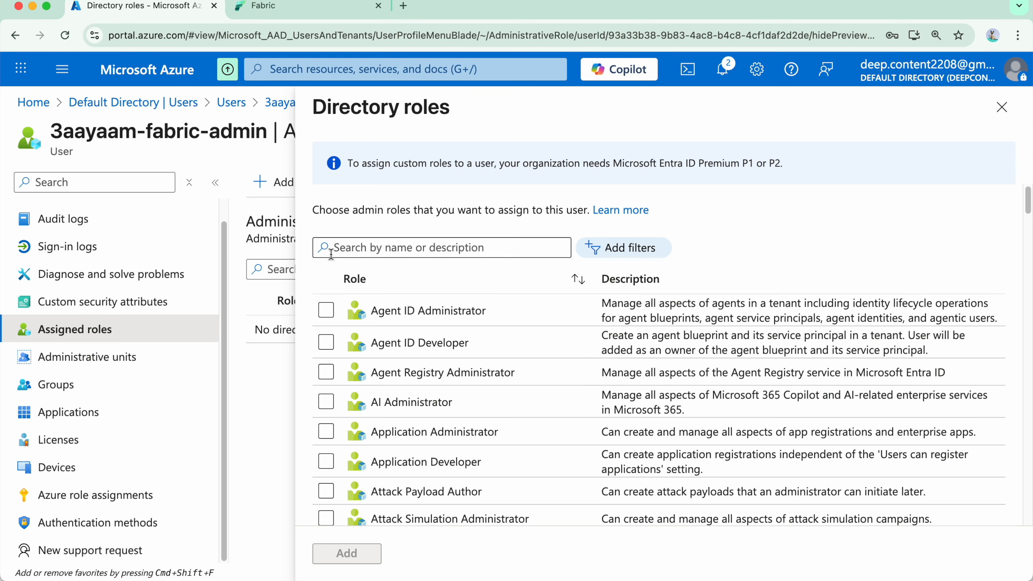
pyautogui.click(336, 249)
pyautogui.write('fabric')
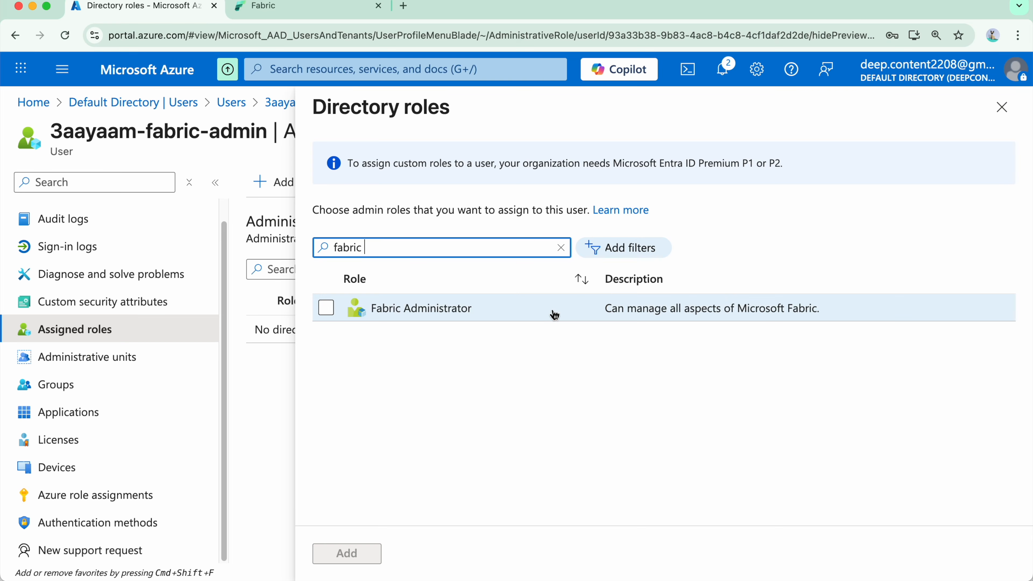
pyautogui.click(326, 308)
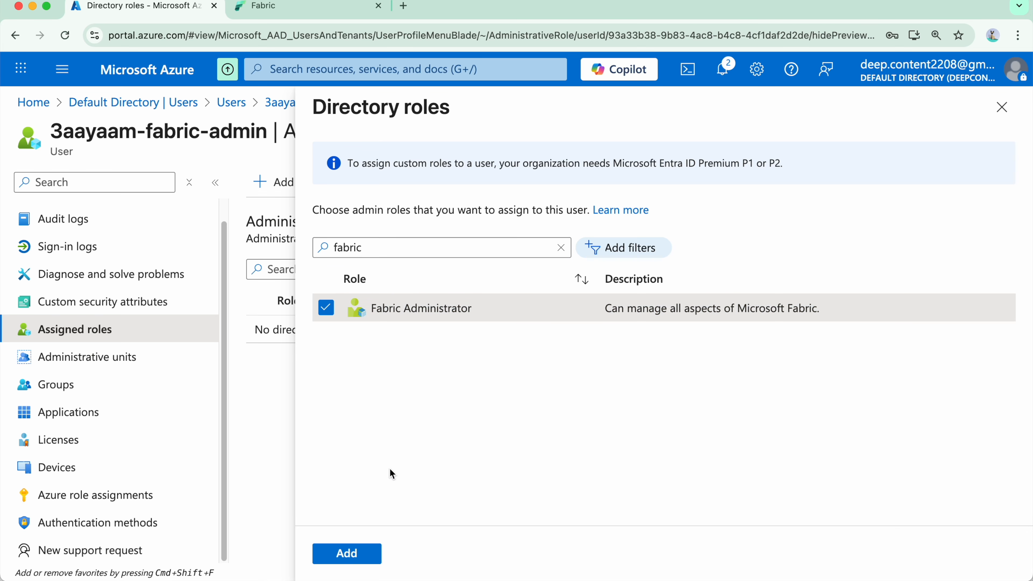
pyautogui.click(346, 554)
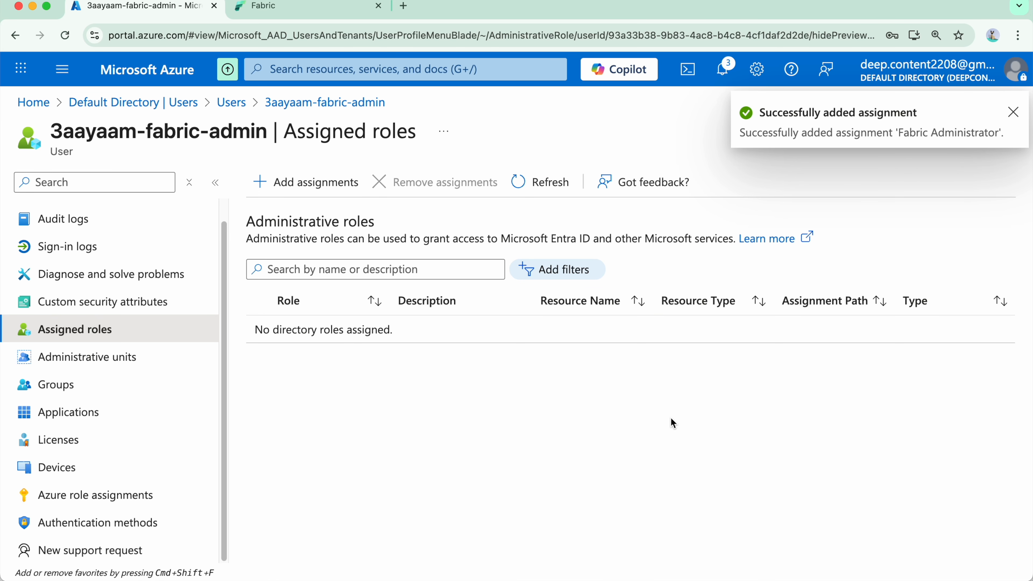
pyautogui.click(530, 180)
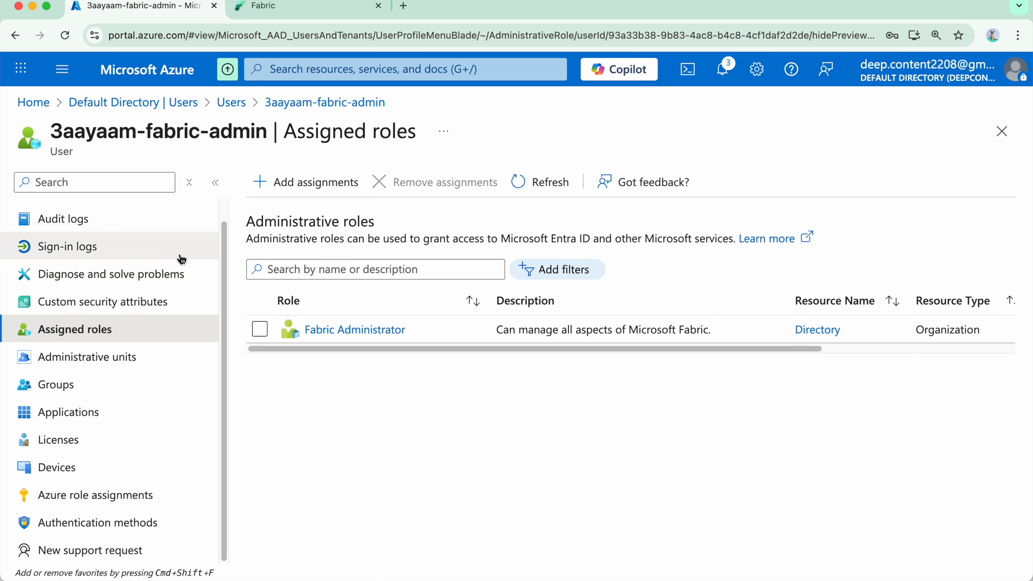
# Return to the directory's user list and copy the principal name of 3aayaam-fabric-admin.
pyautogui.click(122, 219)
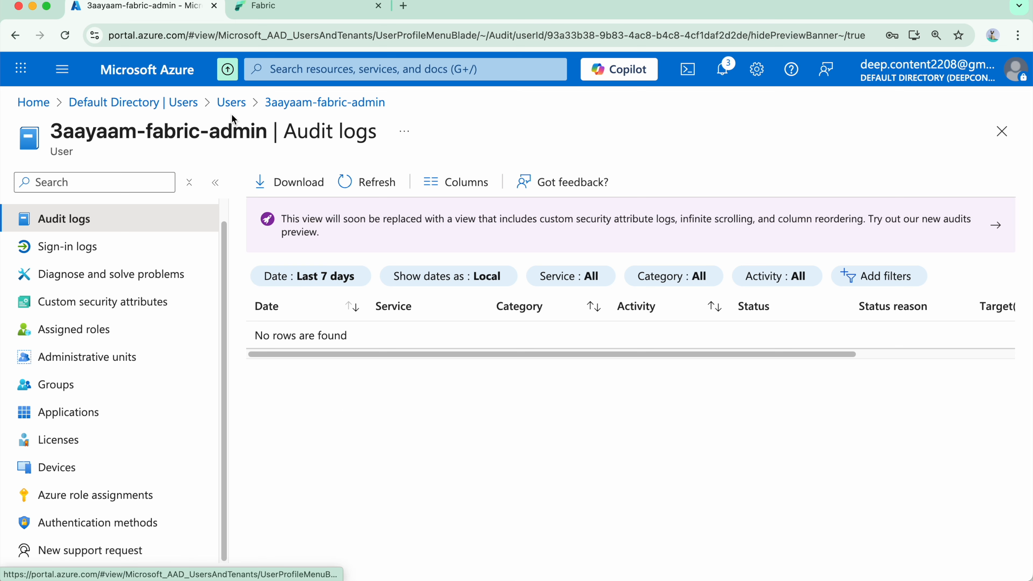
pyautogui.click(232, 102)
pyautogui.click(607, 348)
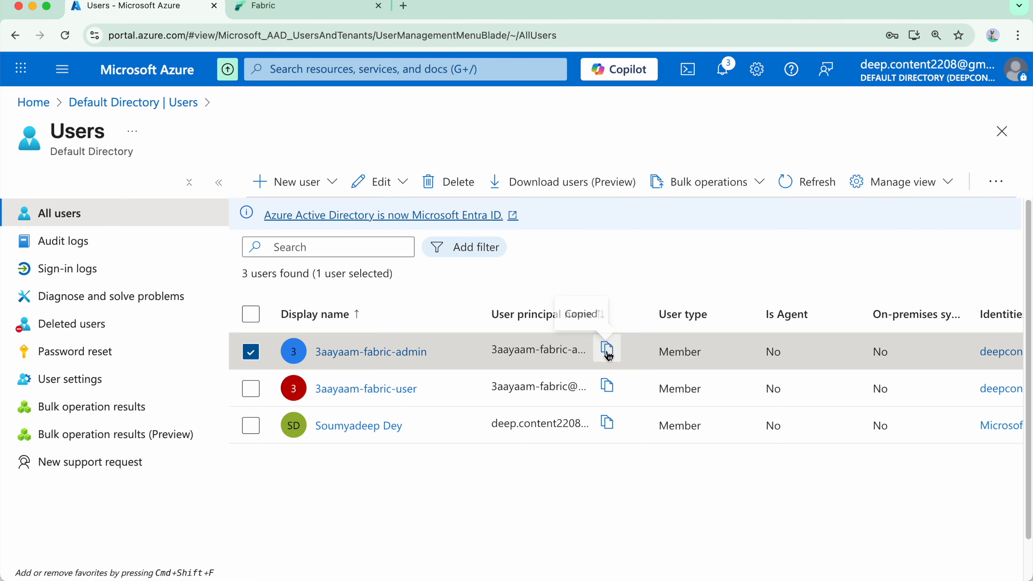
# Switch to Fabric, check which account is signed in, sign it out and close the Fabric page.
pyautogui.click(334, 8)
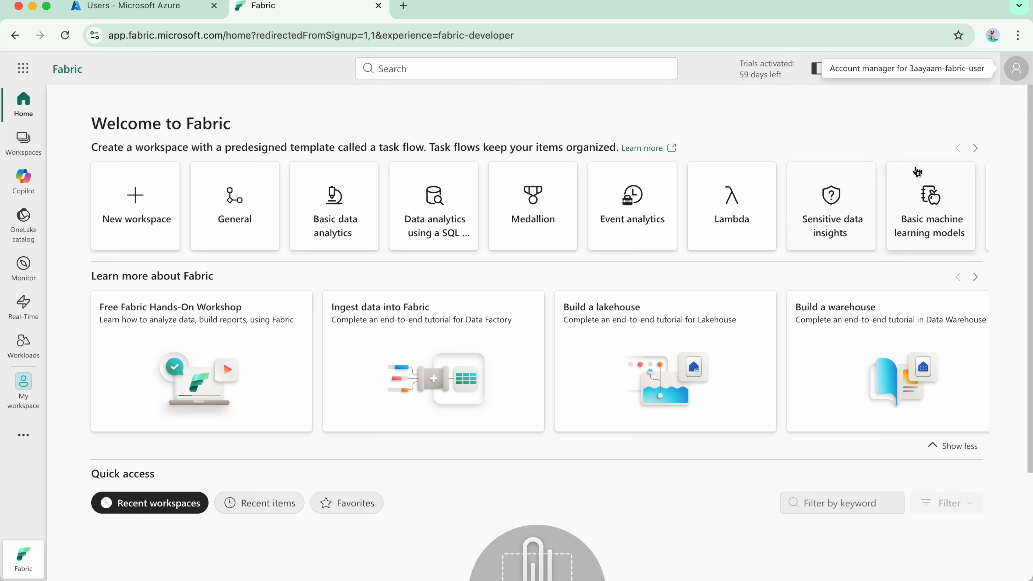
pyautogui.click(1016, 69)
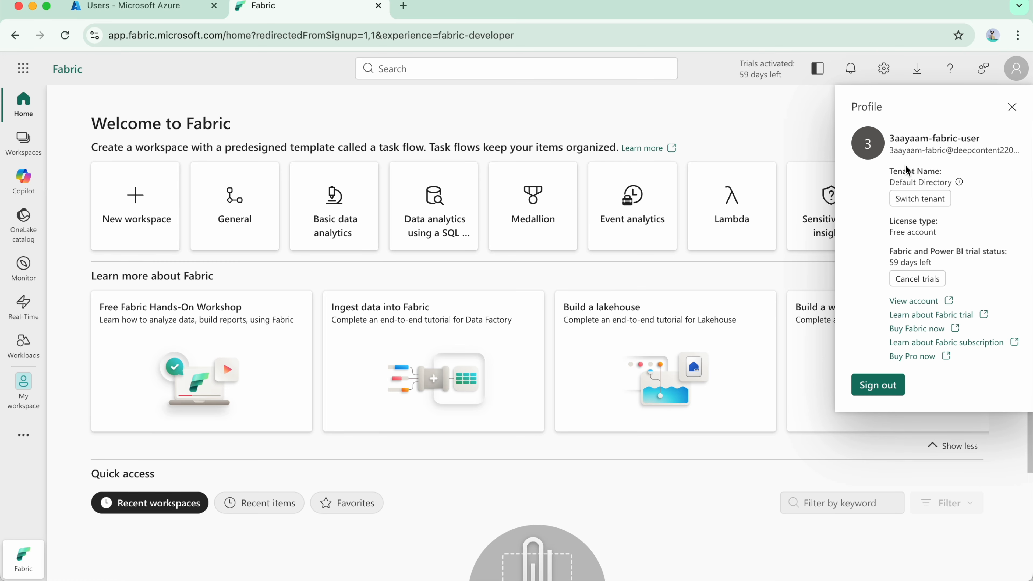
pyautogui.moveTo(897, 151); pyautogui.dragTo(1024, 154)
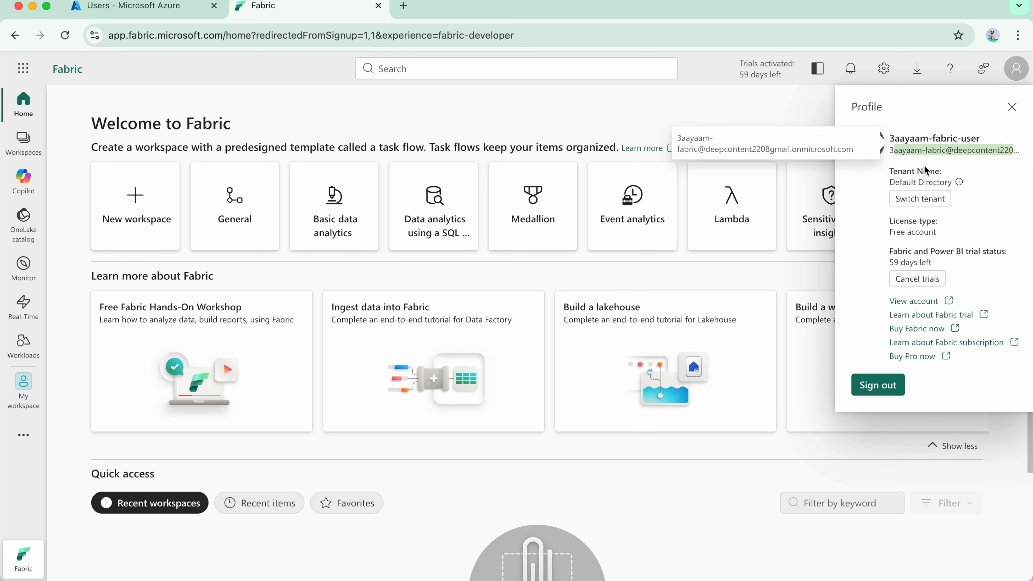
pyautogui.click(936, 153)
pyautogui.click(887, 386)
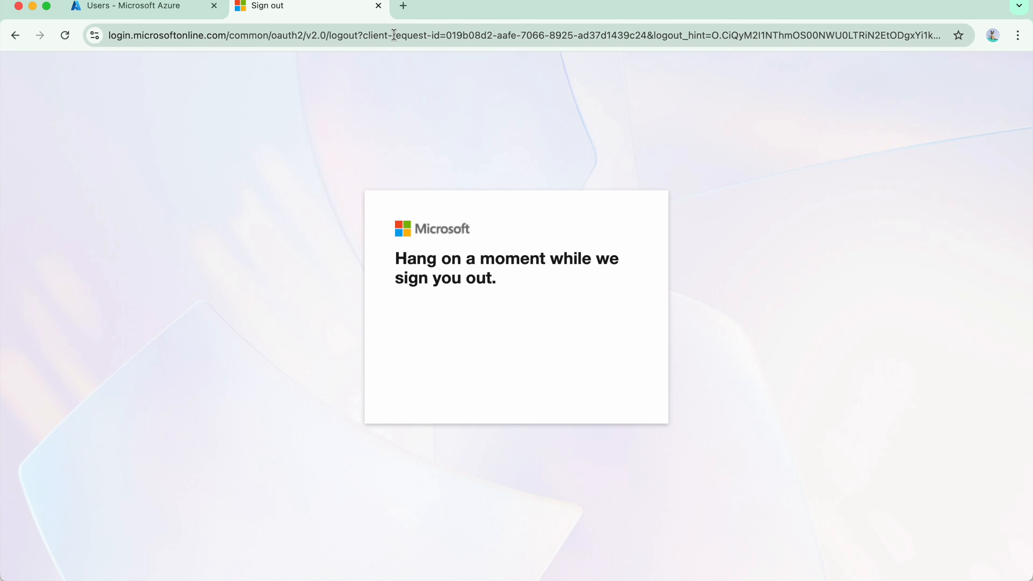
pyautogui.click(376, 12)
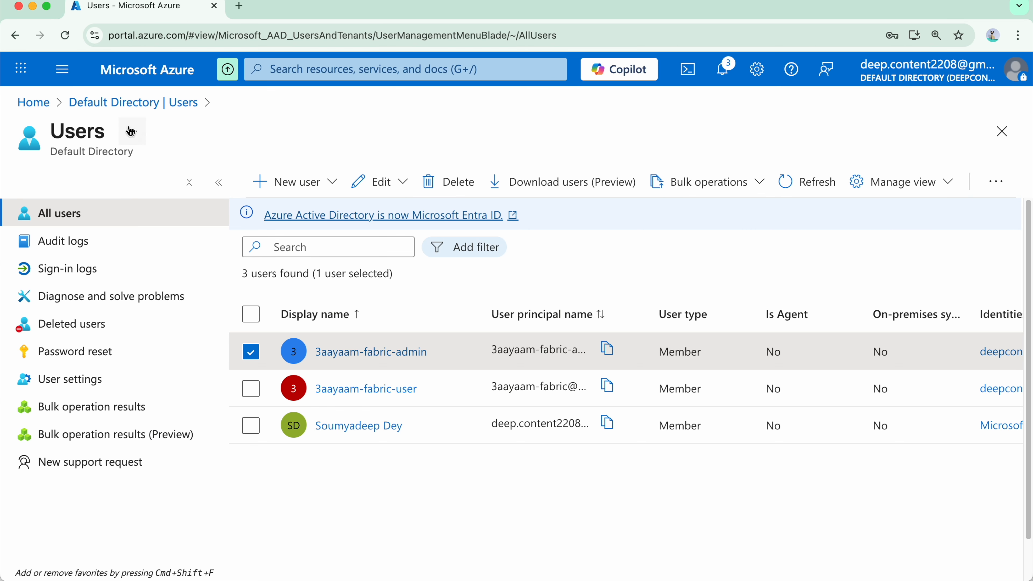
# Open Microsoft Fabric from the Azure portal and submit the new admin user's sign-in e-mail as another account.
pyautogui.click(28, 82)
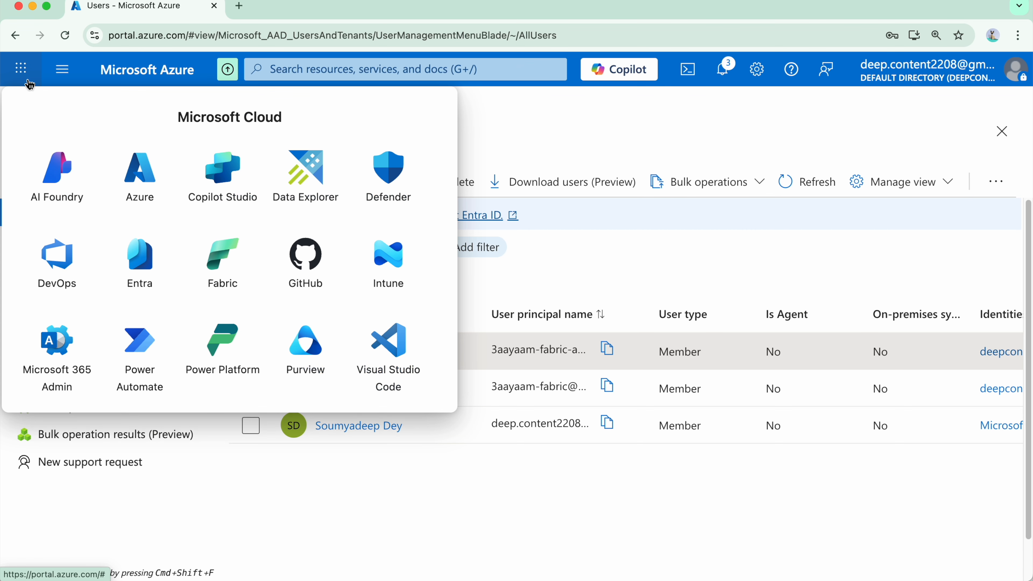
pyautogui.click(227, 273)
pyautogui.click(647, 302)
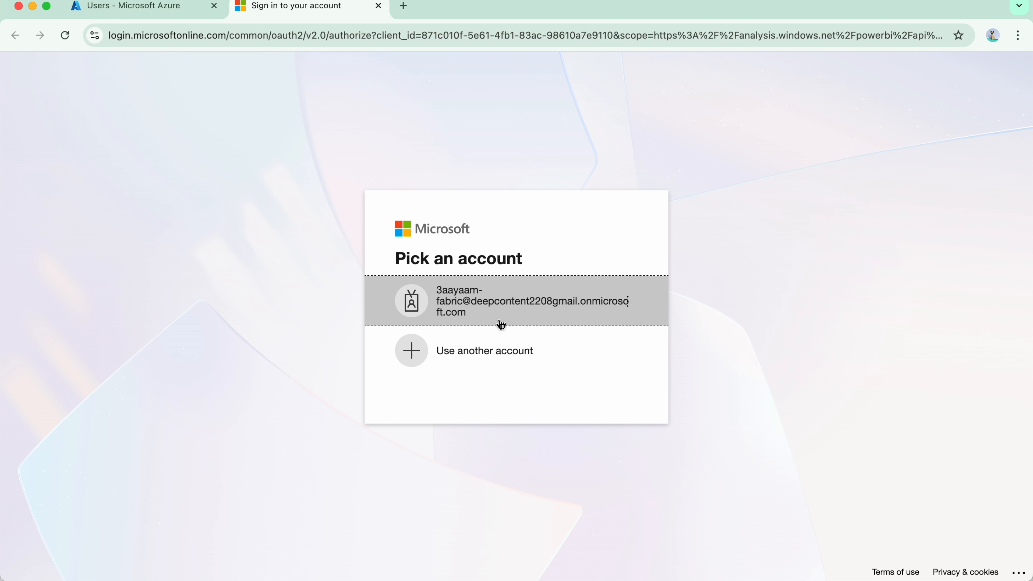
pyautogui.click(501, 351)
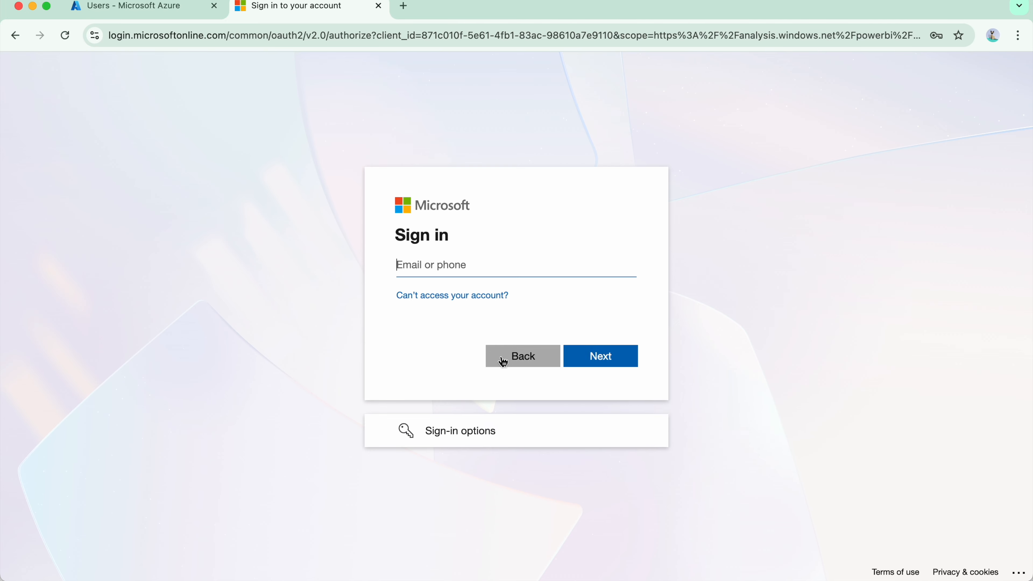
pyautogui.click(480, 267)
pyautogui.press('super+v')
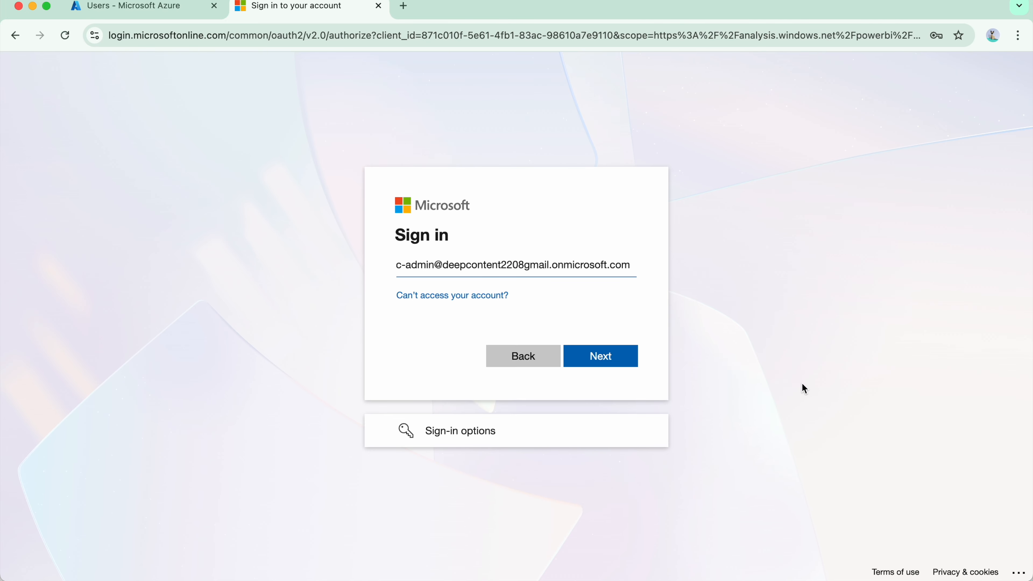
pyautogui.click(588, 362)
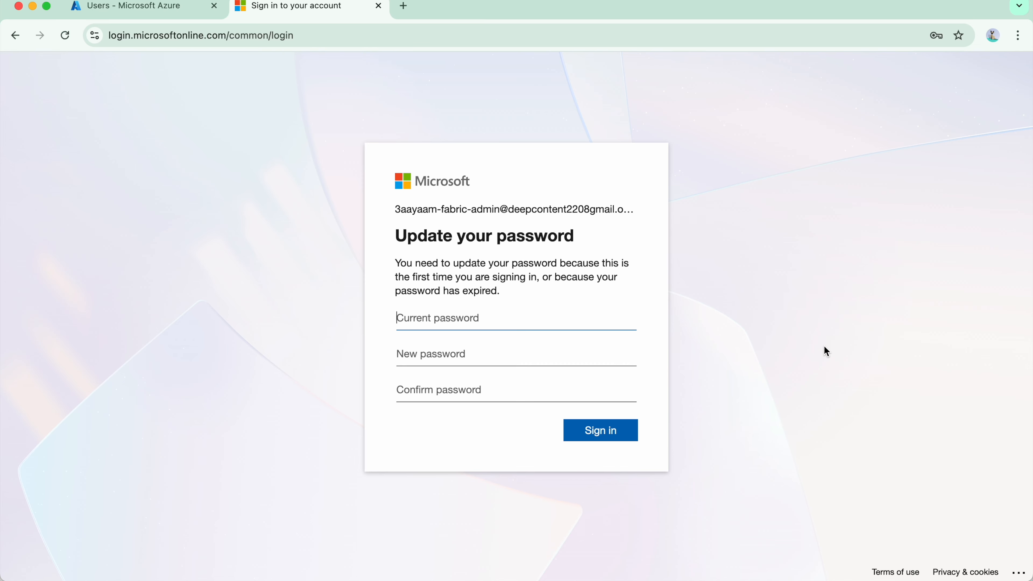
# Enter the requested account passwords for the admin user and submit them.
pyautogui.press('super+v')
pyautogui.press('Tab')
pyautogui.press('super+v')
pyautogui.press('Tab')
pyautogui.press('super+v')
pyautogui.click(604, 434)
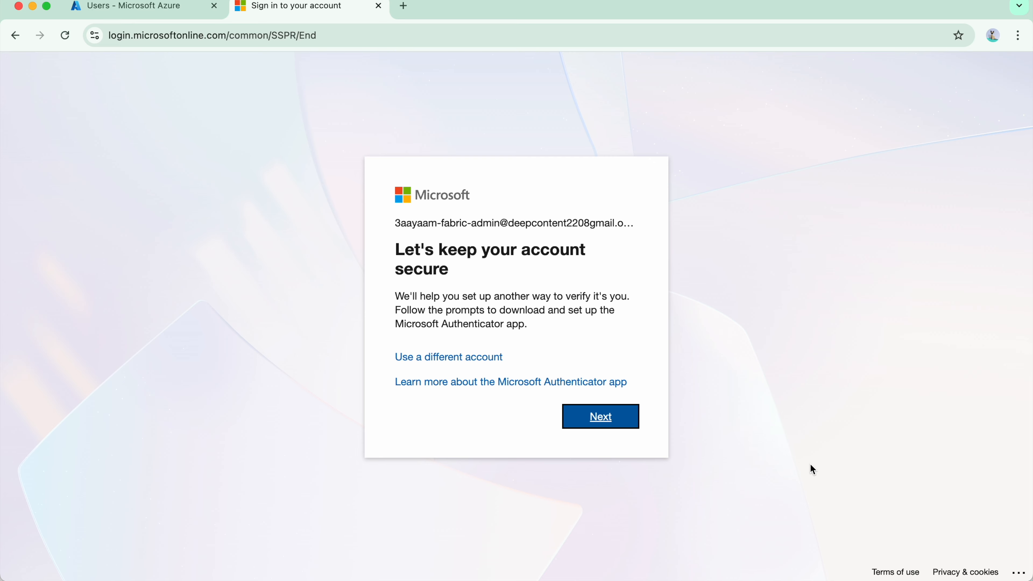
# Complete the Microsoft Authenticator setup for the admin account using the QR code.
pyautogui.click(589, 423)
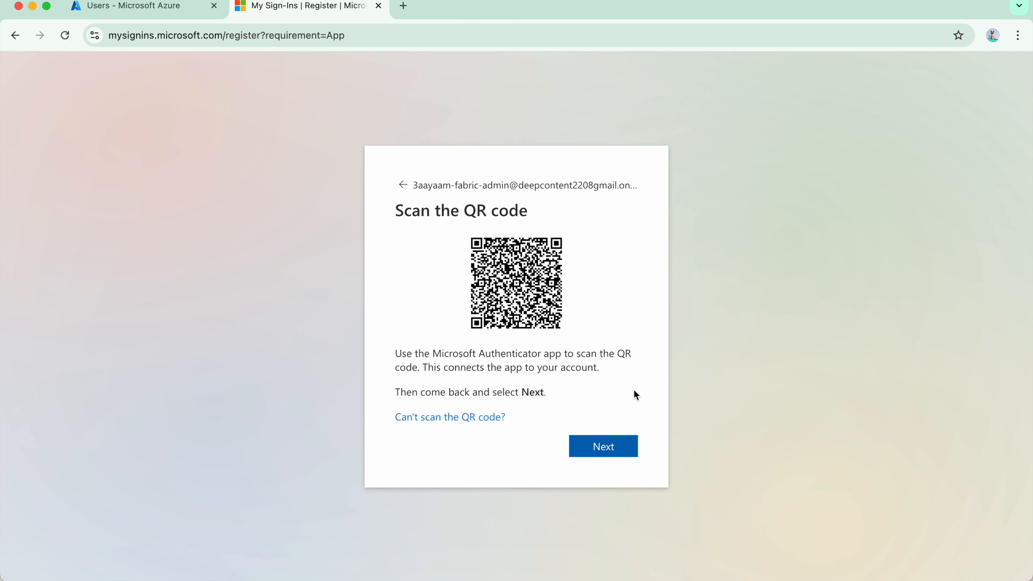
pyautogui.click(612, 449)
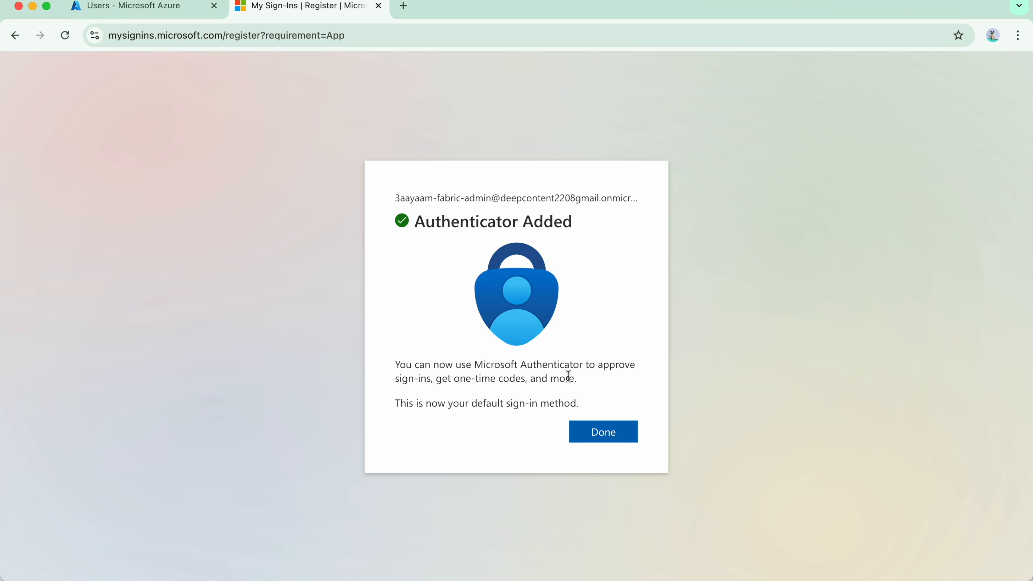
pyautogui.click(612, 441)
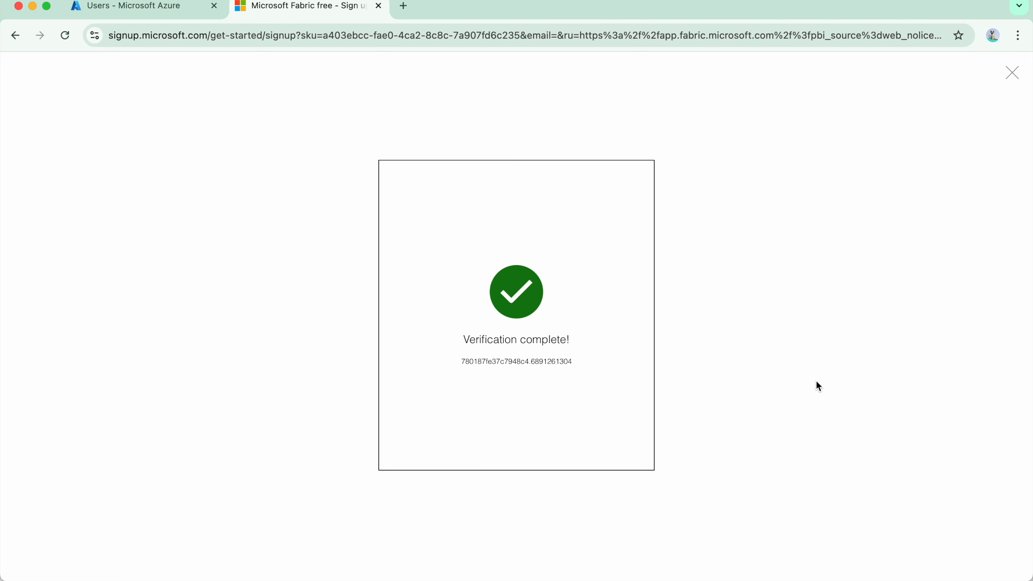
# Complete the Microsoft Fabric free sign-up with job title SA and the business phone number, and close the leftover sign-up page.
pyautogui.click(382, 268)
pyautogui.click(428, 342)
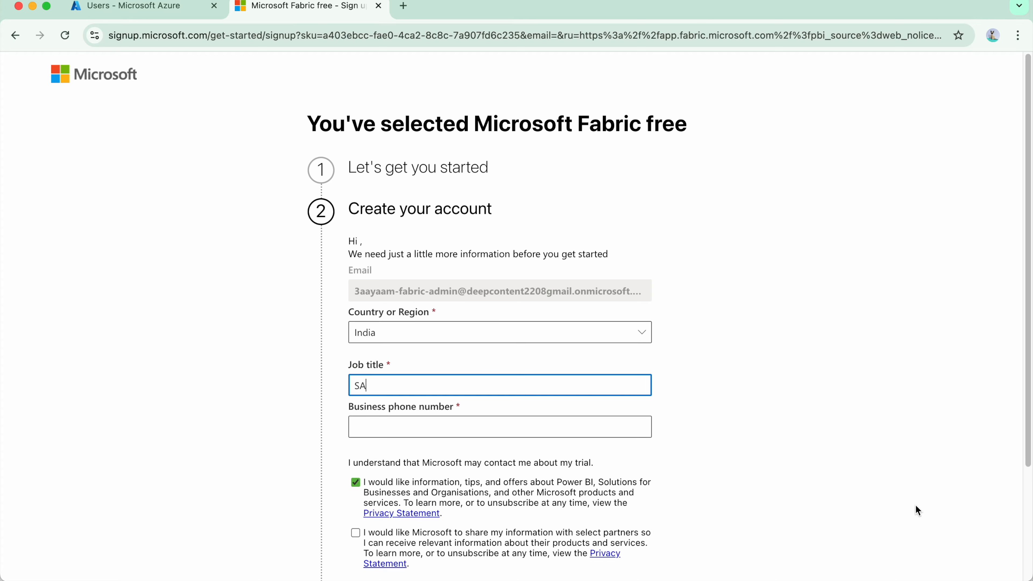
pyautogui.click(390, 429)
pyautogui.scroll(-4, 693, 352)
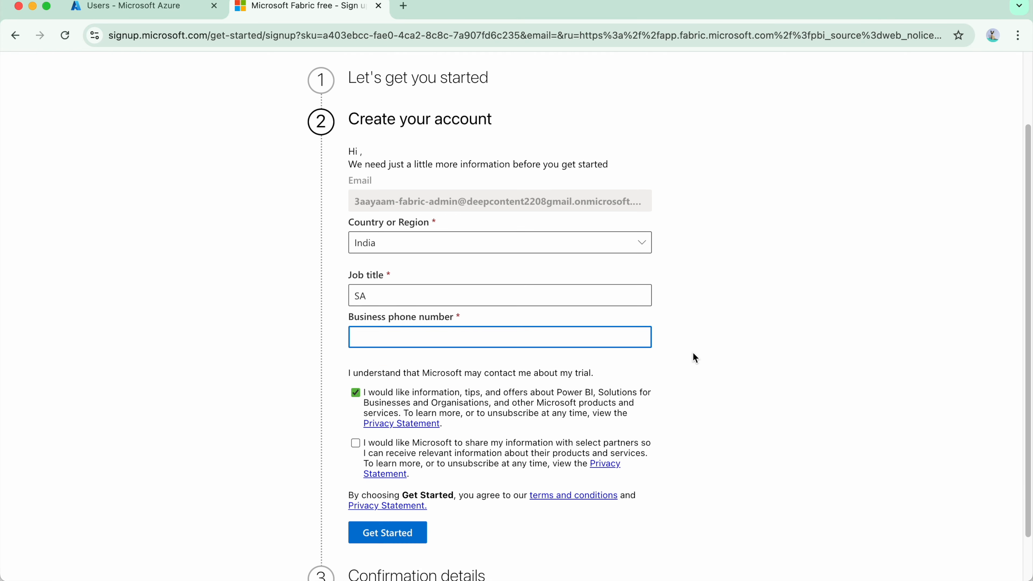
pyautogui.click(378, 477)
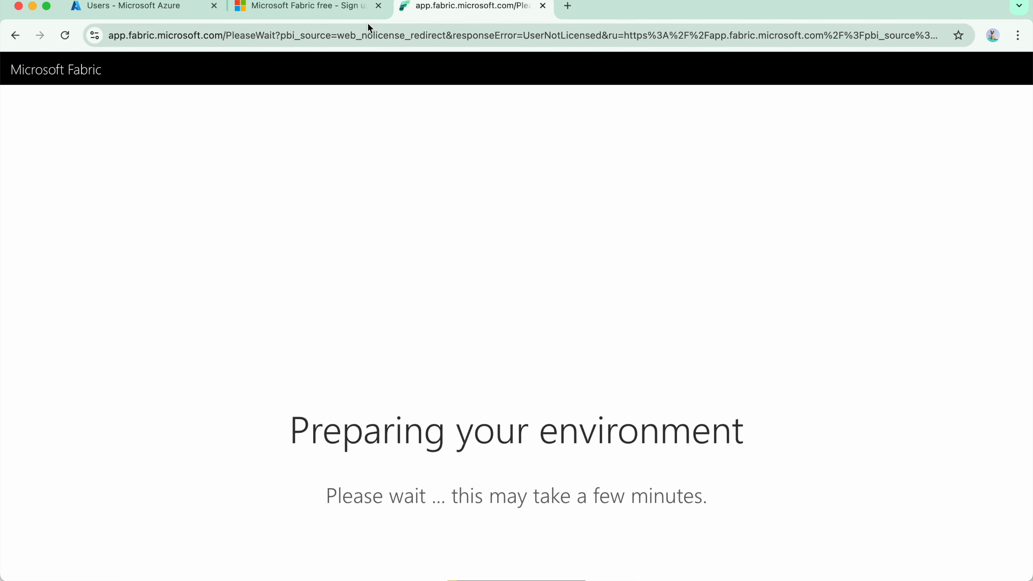
pyautogui.click(377, 6)
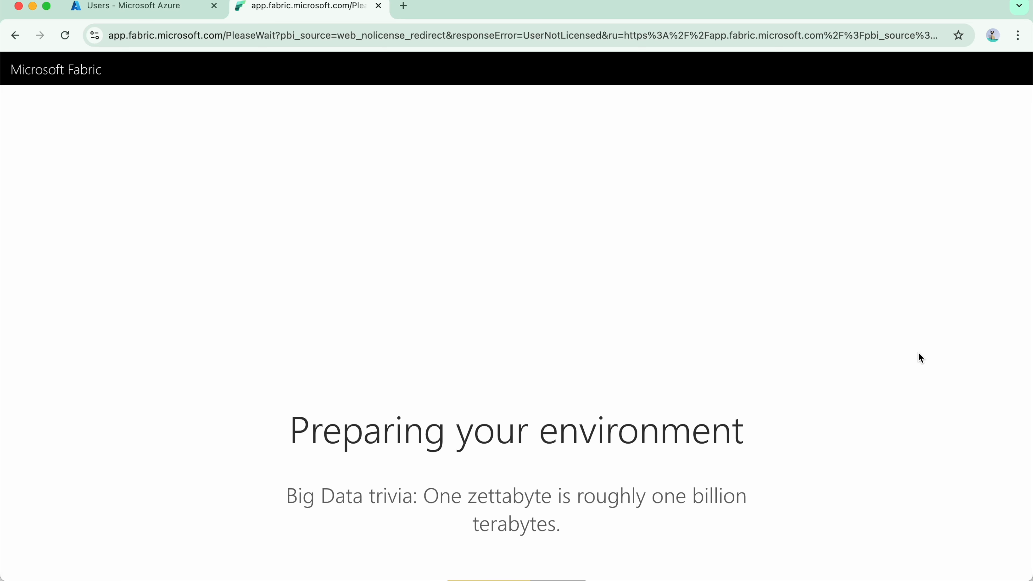
pyautogui.click(220, 551)
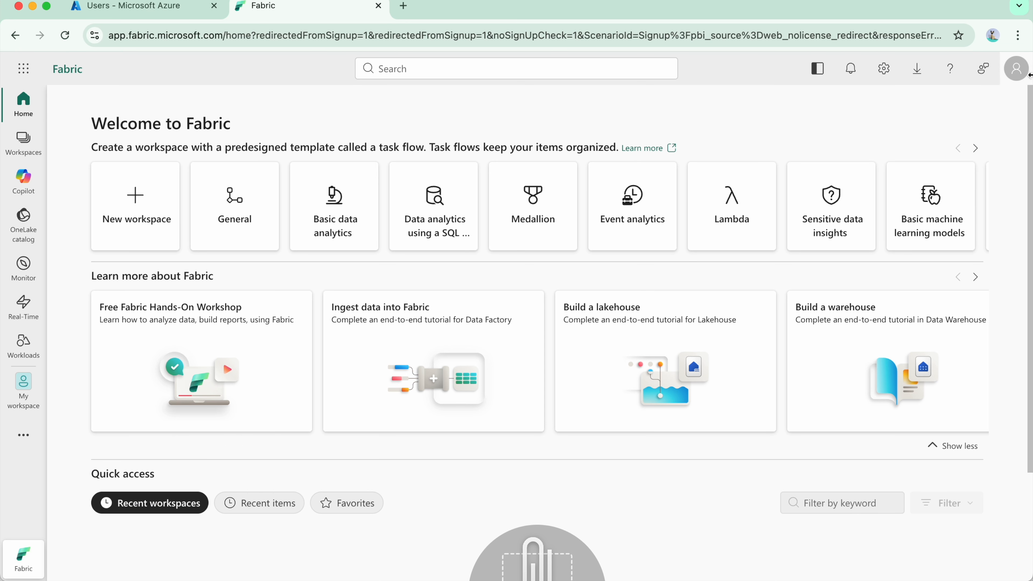
# Check the signed-in account's profile and activate its free trial with the trial capacity region Default - Central India.
pyautogui.click(1027, 67)
pyautogui.moveTo(896, 150); pyautogui.dragTo(1005, 227)
pyautogui.click(992, 335)
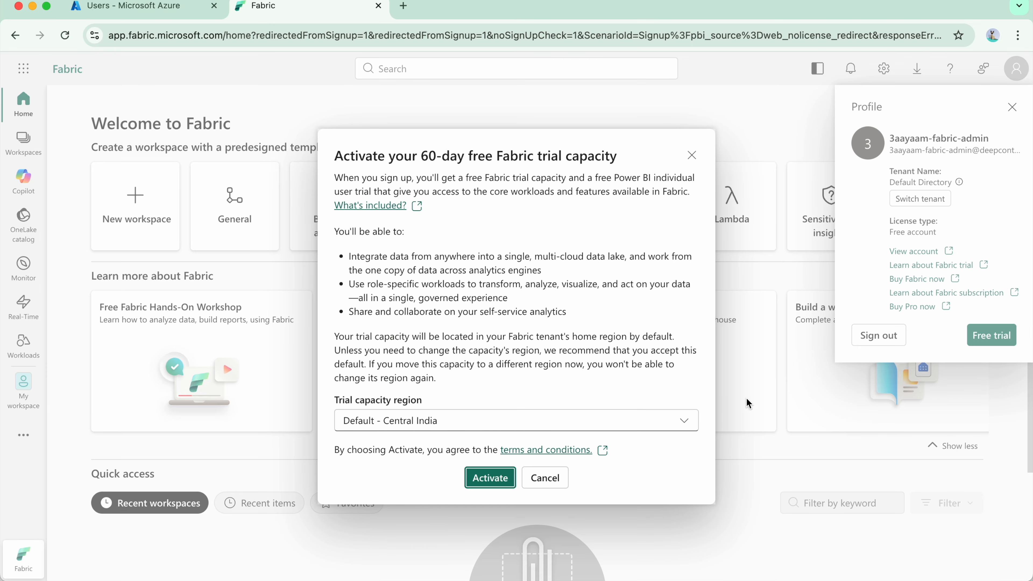
pyautogui.click(490, 477)
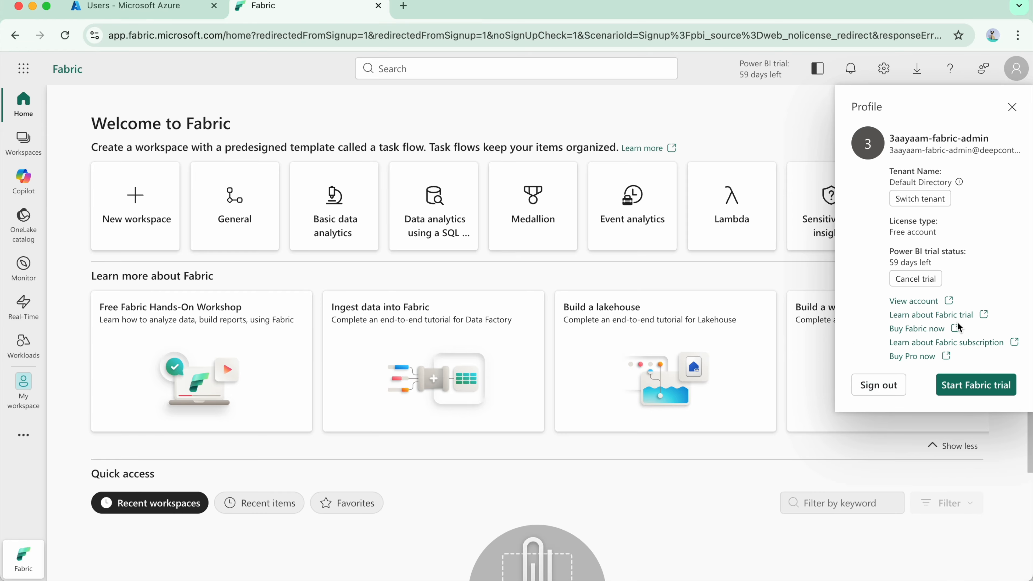
# Start the Fabric trial from the profile and activate the 60-day capacity in the Default - Central India region.
pyautogui.click(964, 388)
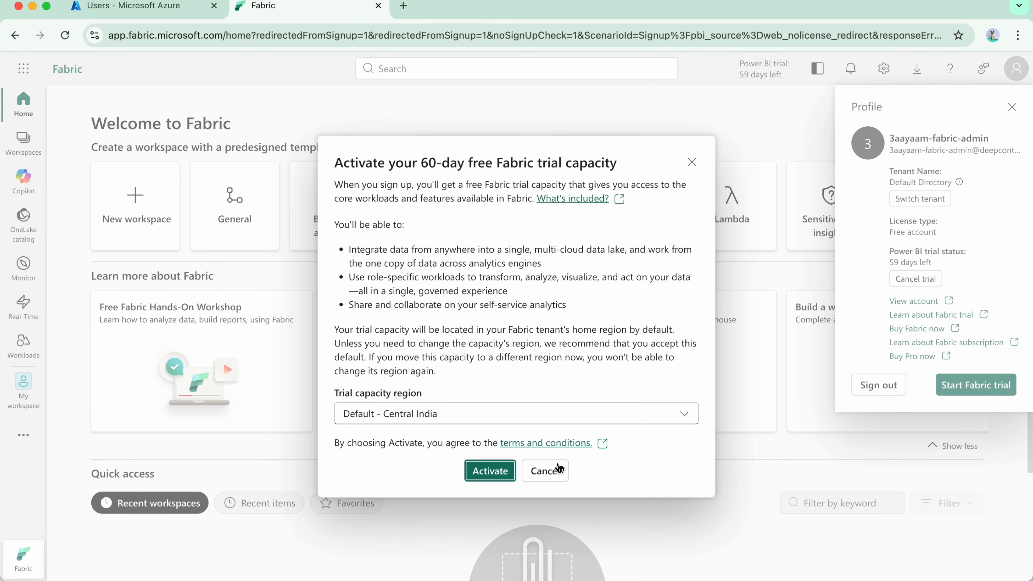
pyautogui.click(492, 470)
pyautogui.click(665, 374)
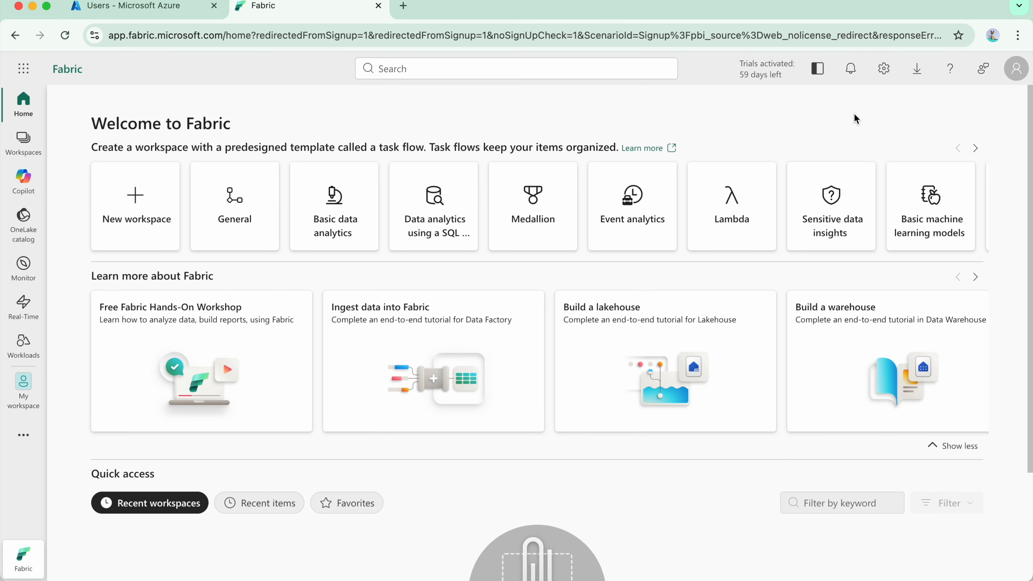
# Open the Fabric admin portal from the governance and administration settings and dismiss the tip about domains.
pyautogui.click(883, 68)
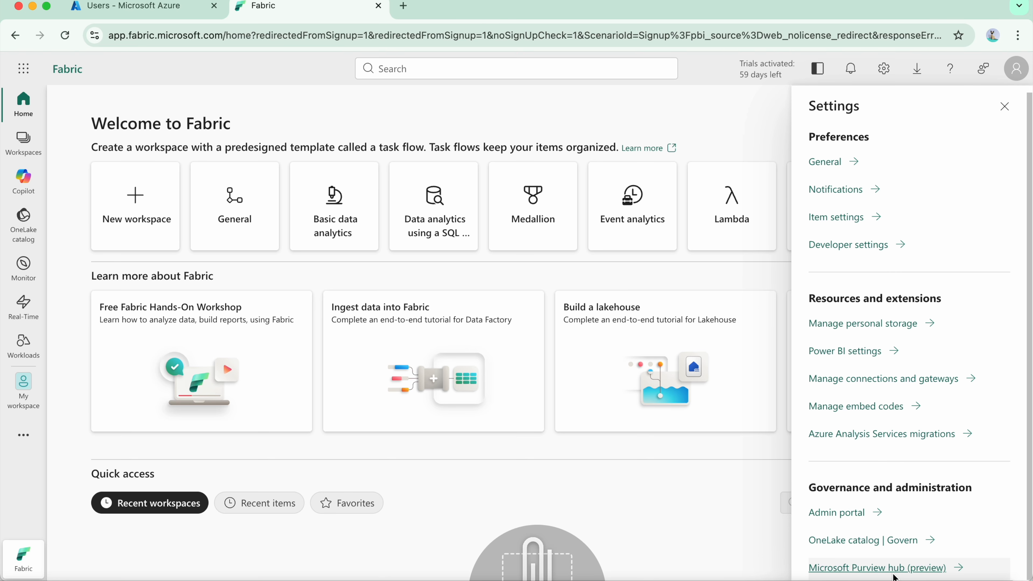
pyautogui.click(850, 518)
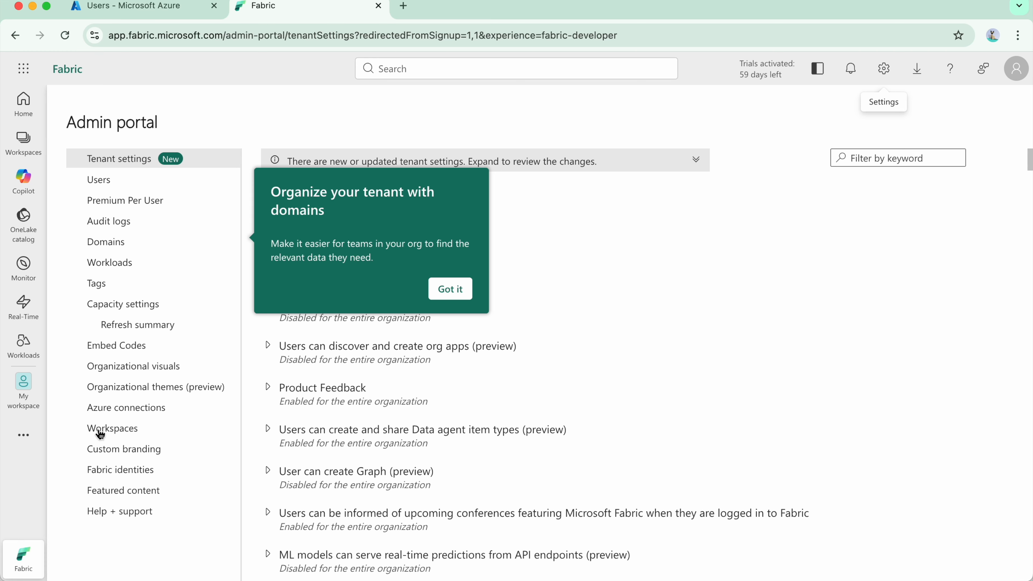
pyautogui.click(448, 289)
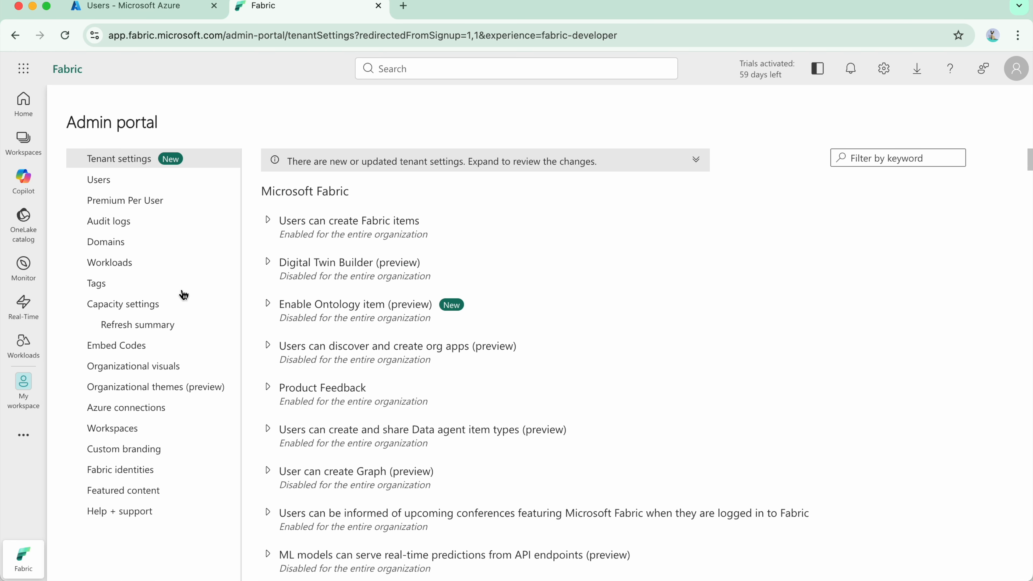
# Look through the admin portal's Users, Premium Per User and Capacity settings pages.
pyautogui.click(313, 329)
pyautogui.click(96, 184)
pyautogui.click(136, 209)
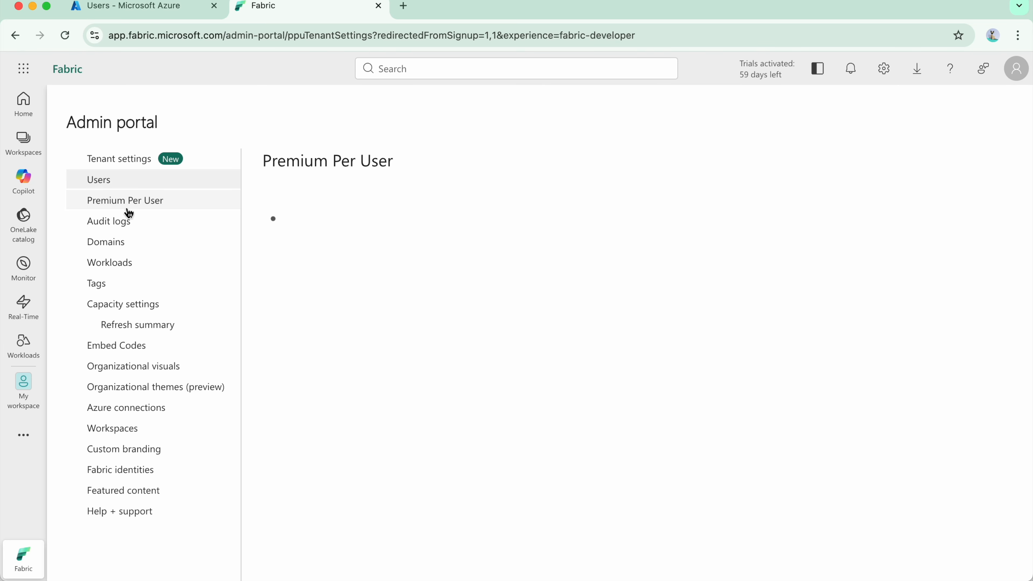
pyautogui.click(130, 309)
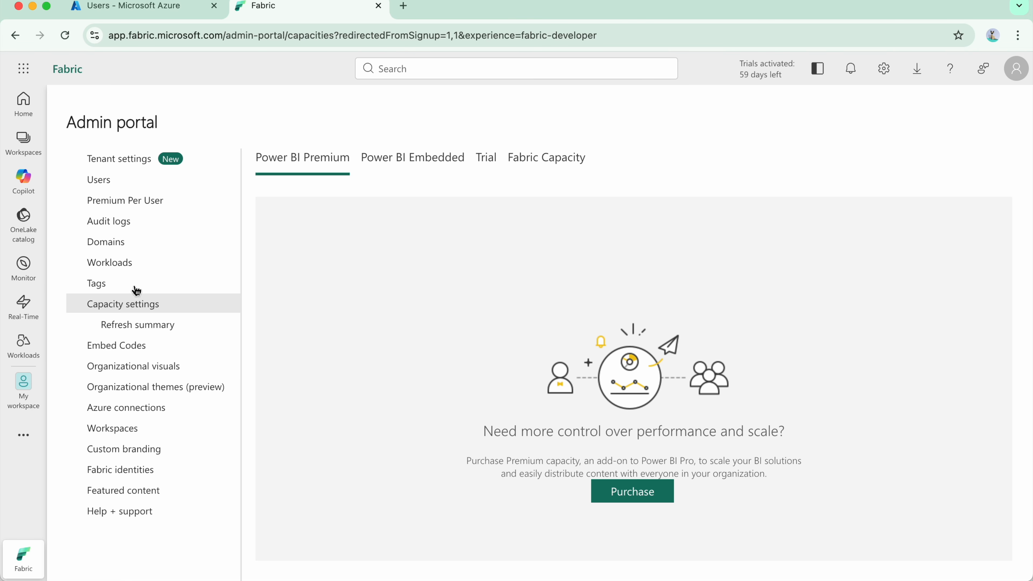
# Permanently delete the test-ws workspace from the admin portal's list of workspaces.
pyautogui.click(113, 430)
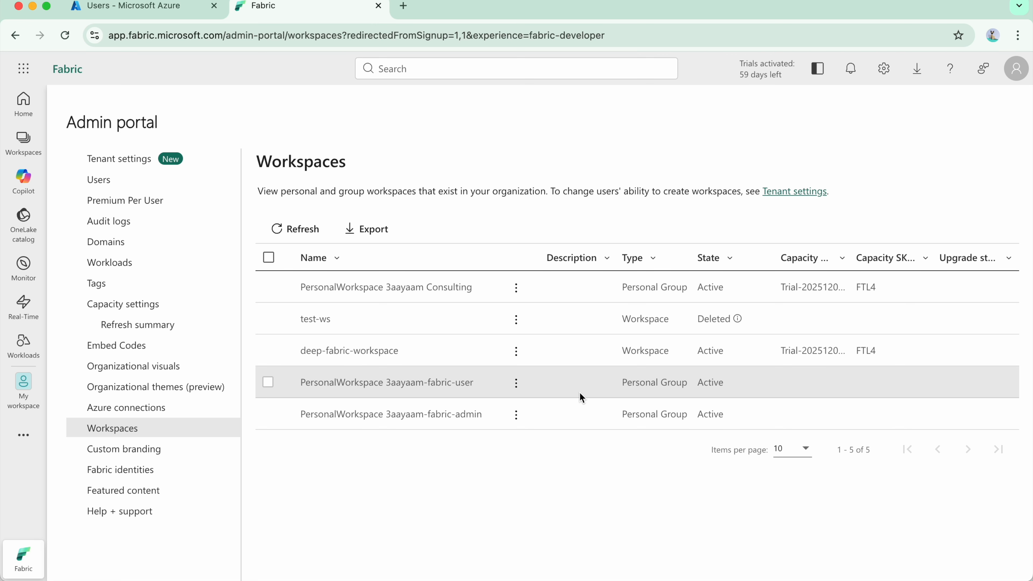
pyautogui.click(527, 323)
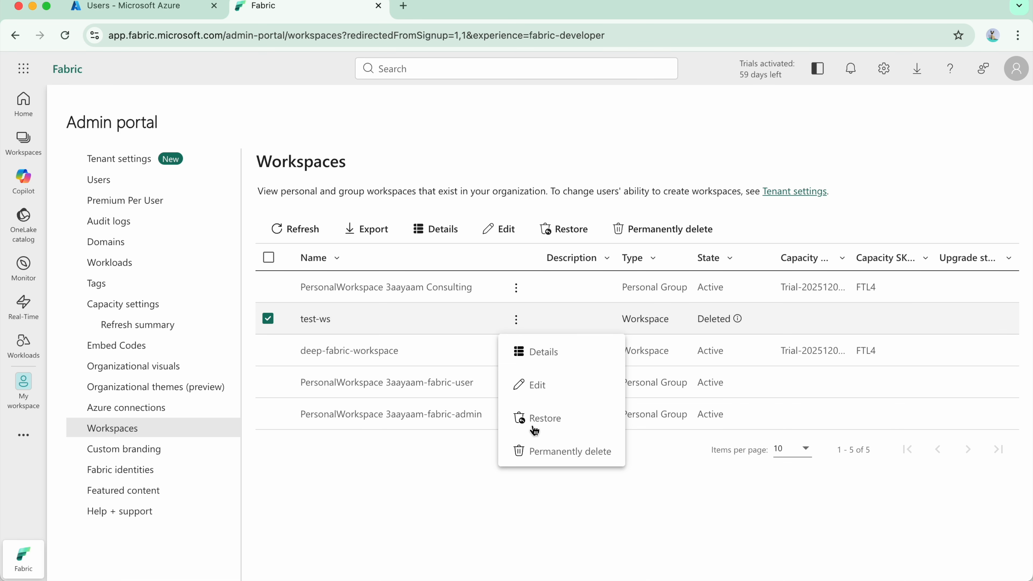
pyautogui.click(559, 460)
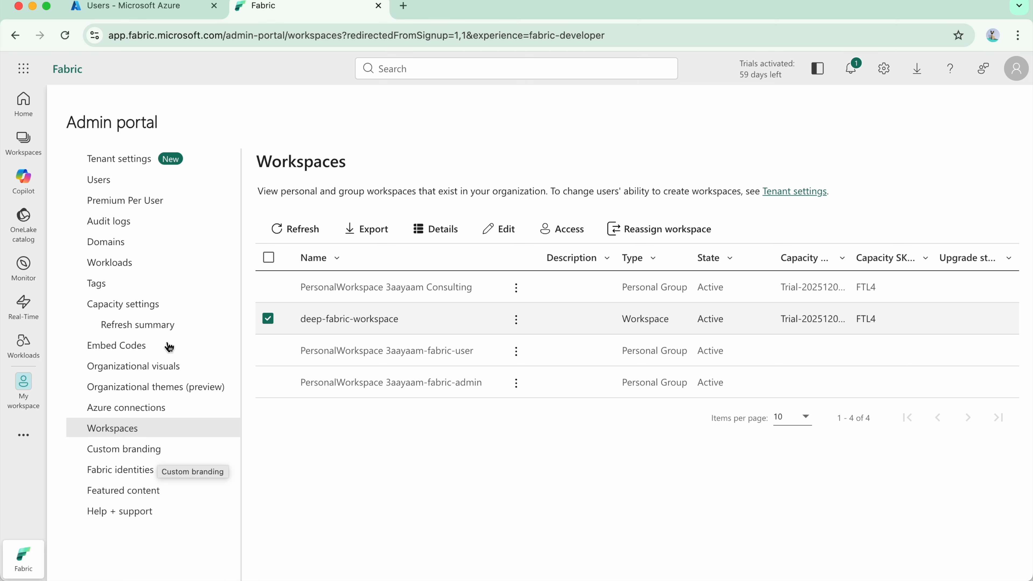
# Review the Power BI Embedded, Trial and Fabric Capacity sections of the capacity settings, and return to the Fabric home page.
pyautogui.click(173, 306)
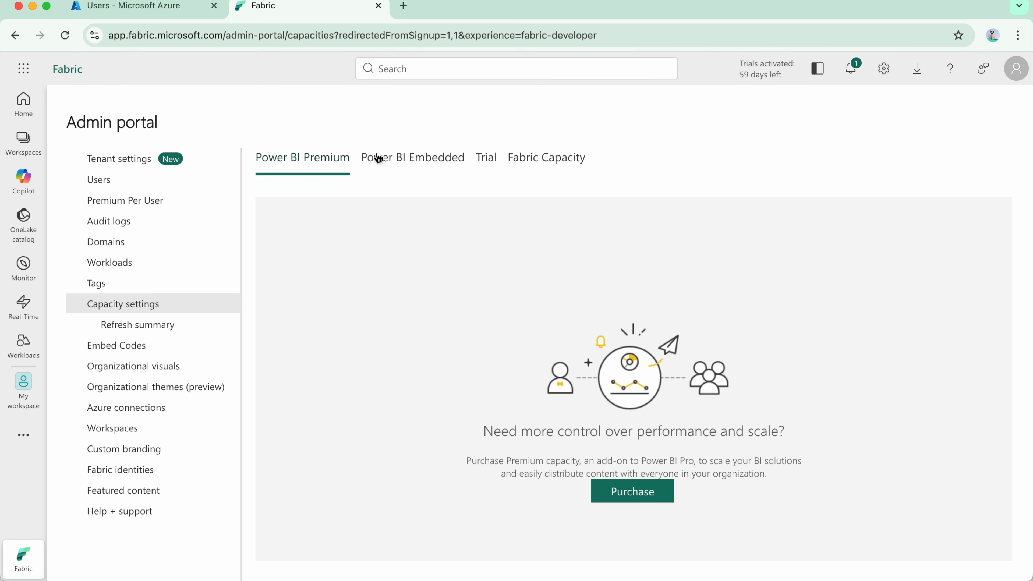
pyautogui.click(411, 168)
pyautogui.click(488, 156)
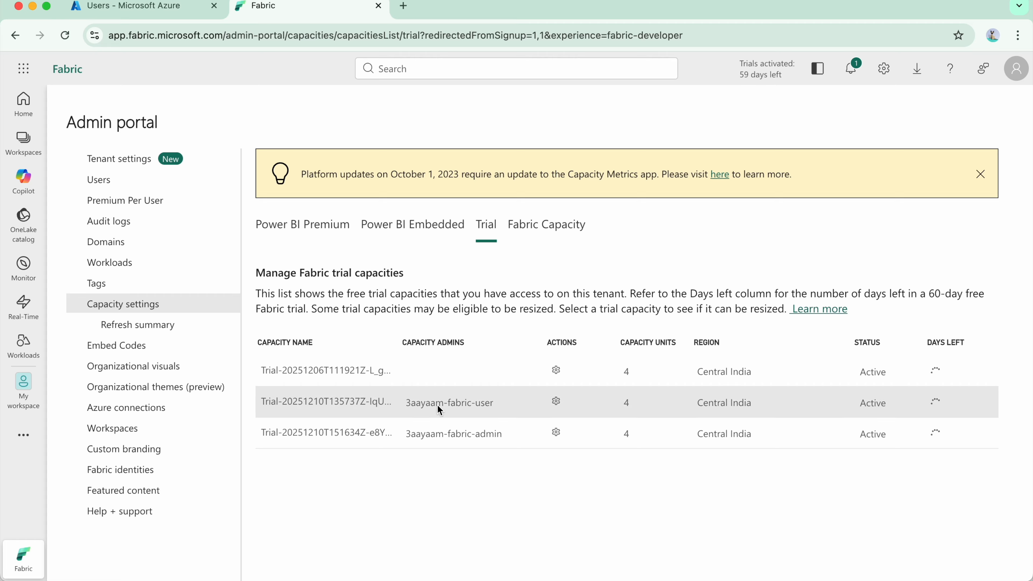
pyautogui.click(554, 225)
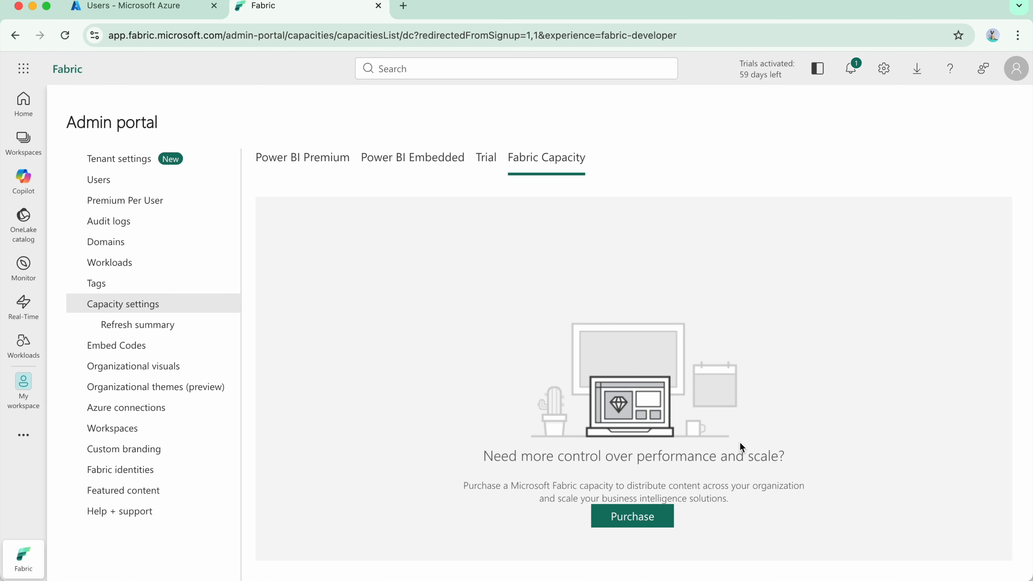
pyautogui.click(23, 104)
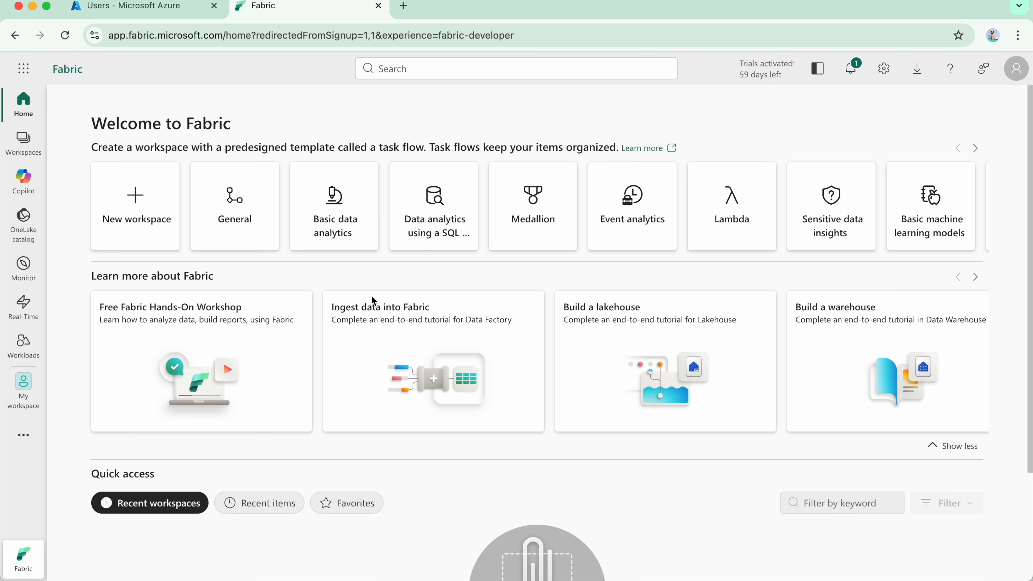